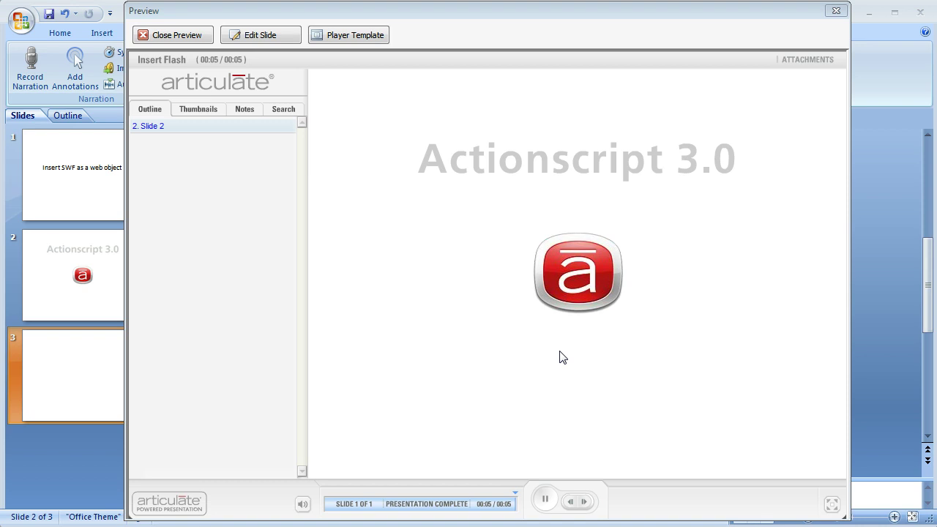
Close the slide preview and switch to a blank Notepad document.
left_click(500, 253)
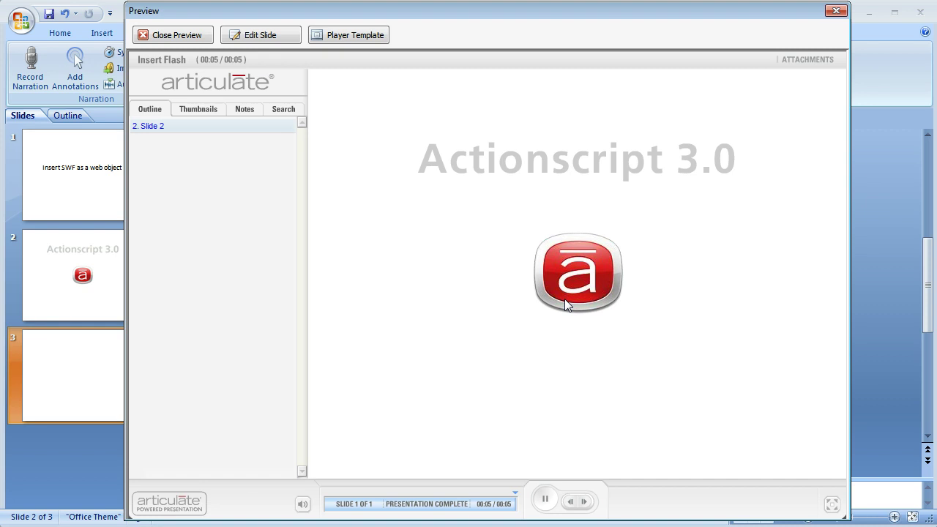
left_click(198, 36)
key("alt+Tab")
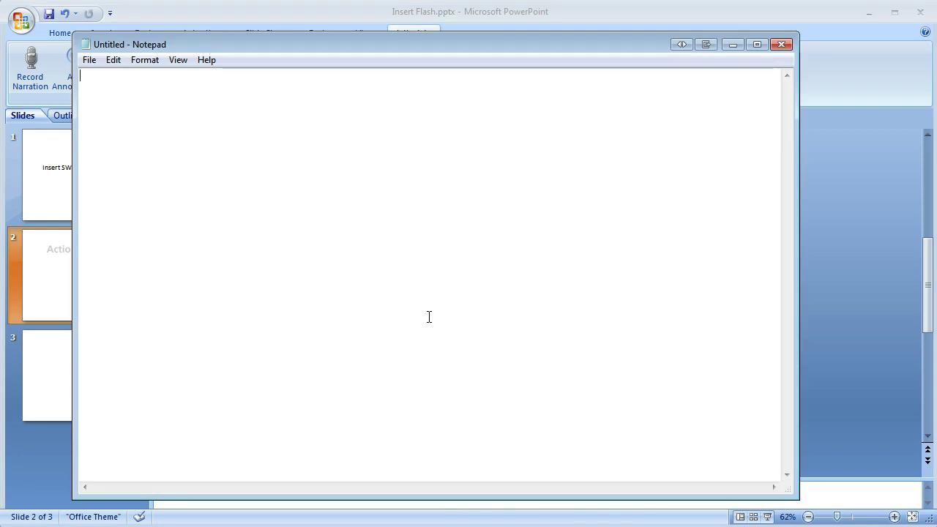
Type <html>, <body>, a 550×400 <object> tag and a movie param set to as3.0.swf.
type("<html> ")
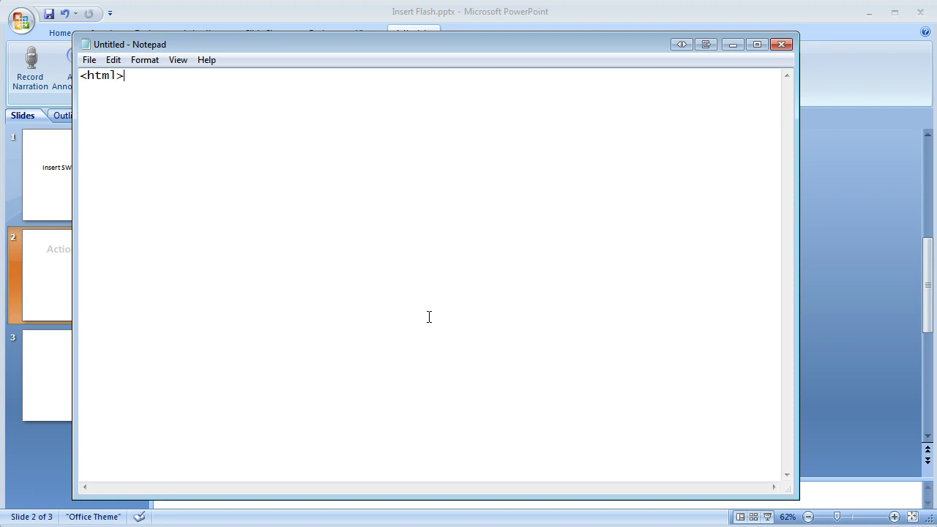
type("<body> ")
type("<object")
type(" width")
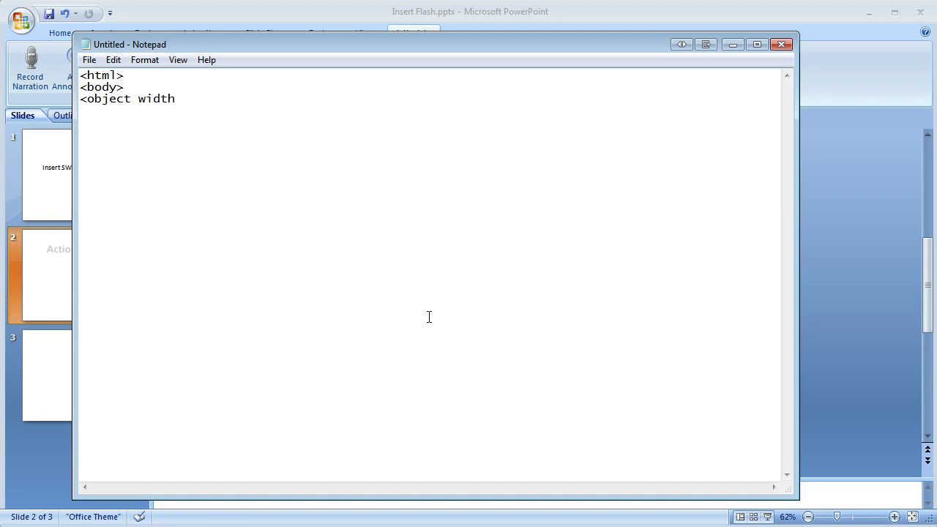
type("=\"550")
type("\" height=")
type("\"400\"")
type("> ")
type("<paran")
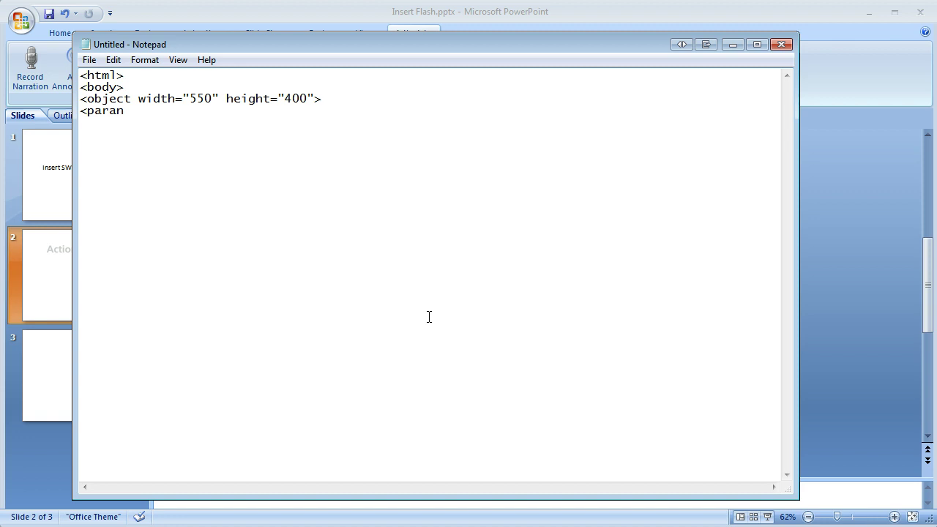
key("BackSpace")
type("m name=\"movie\" value")
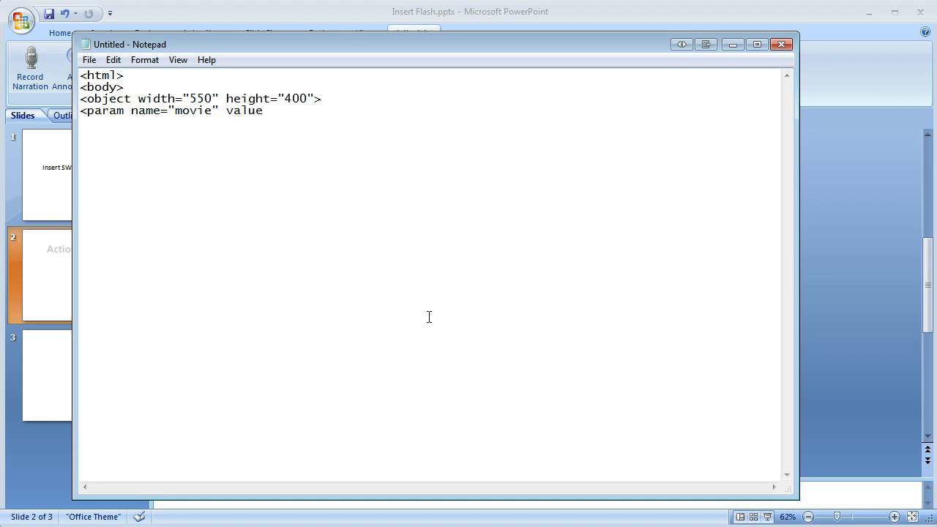
type("=\"")
type("as3.0.swf\">")
key("Return")
Add a 550×400 <embed src="as3.0.swf"> line, then close the embed, object, body and html tags.
type("<embed sr")
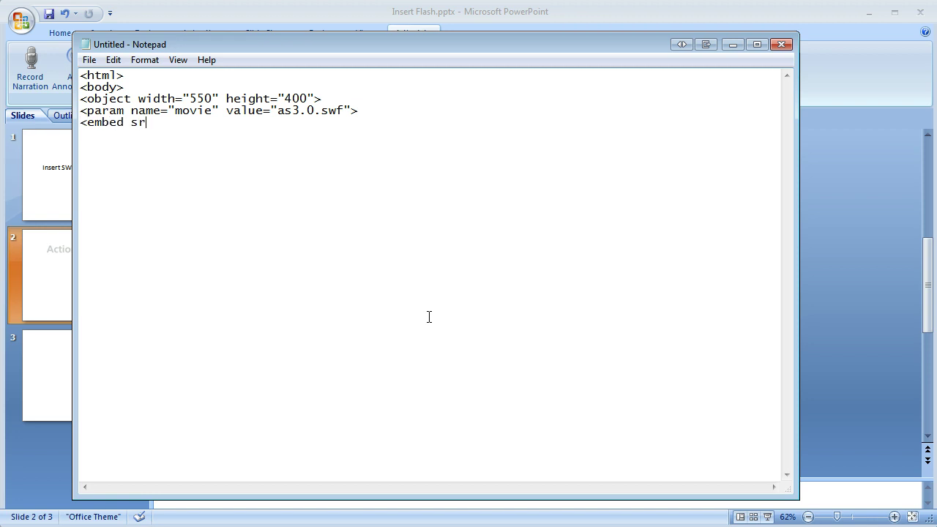
type("c=\"as3.0.swf\" width_")
key("BackSpace")
type("=\"550")
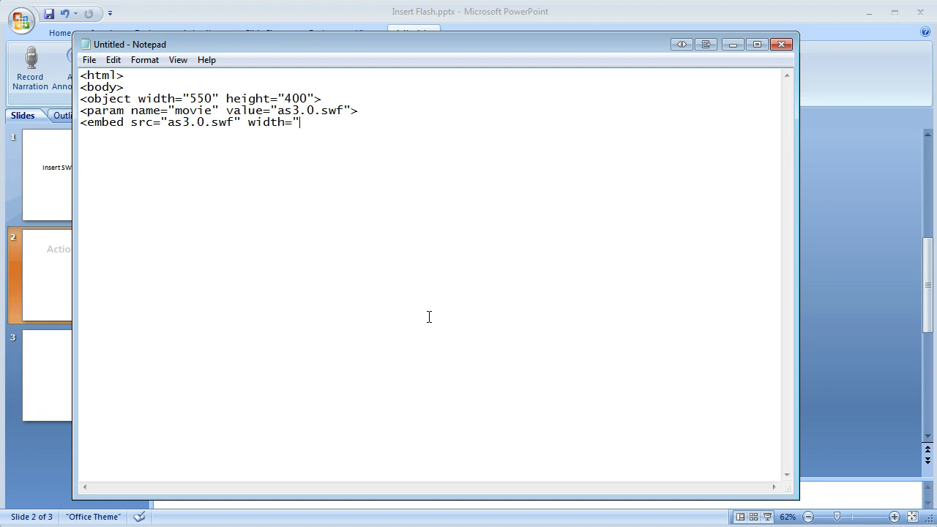
type("\" height=\"400\">")
key("Return")
type("</em")
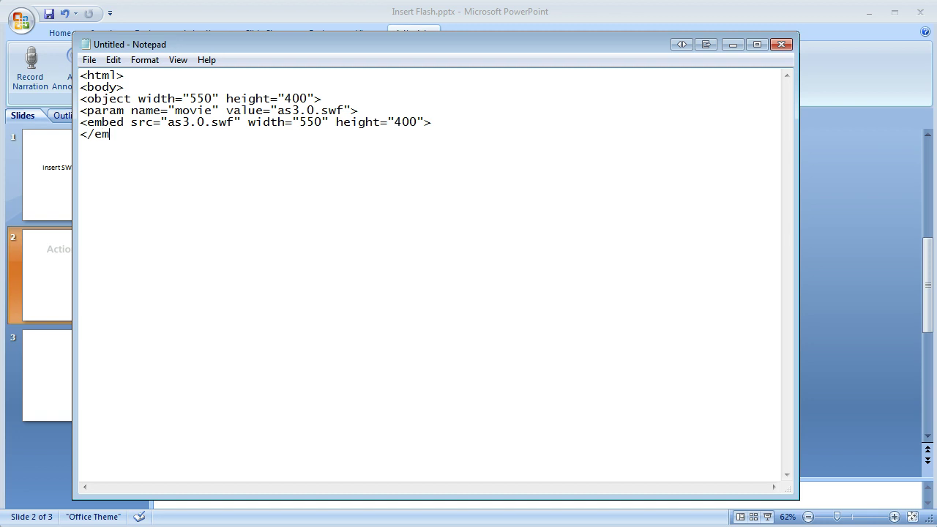
type("bed>")
key("Return")
type("</object> </body>")
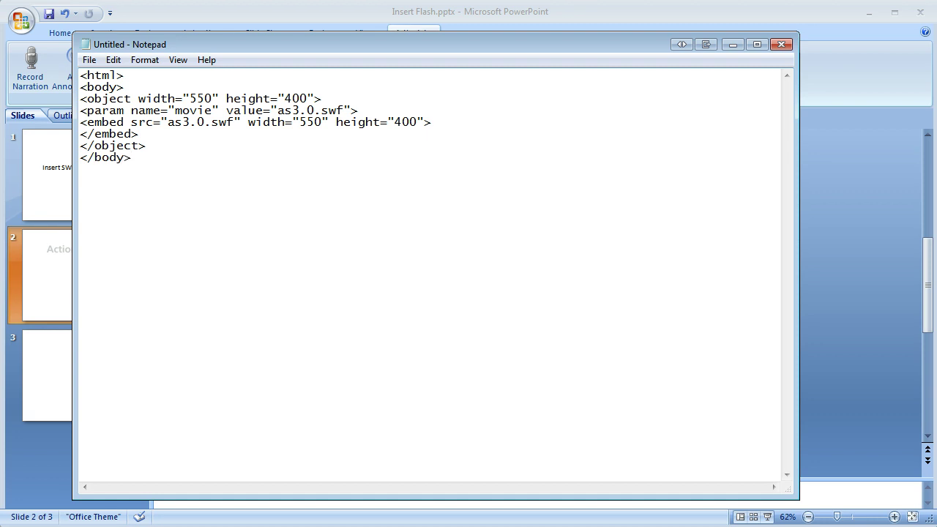
key("Return")
type("</html>")
Save the code as index.html in D:\web object as3 with the All Files type.
left_click(94, 62)
left_click(117, 126)
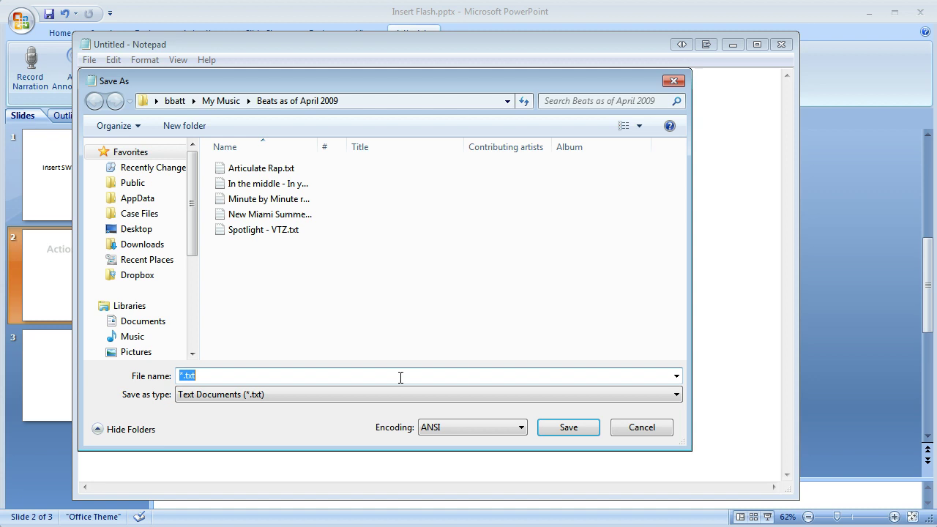
type("D:\\web object as3")
key("Return")
left_click(327, 396)
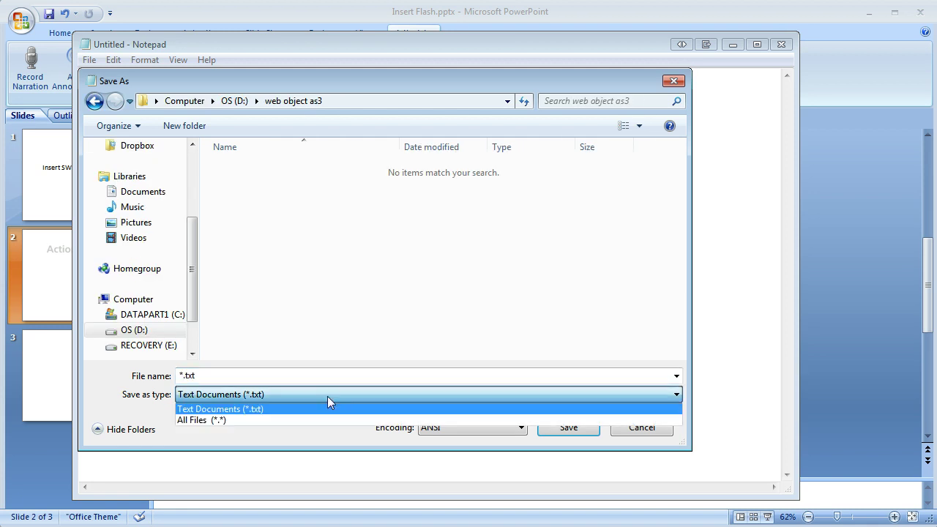
left_click(266, 420)
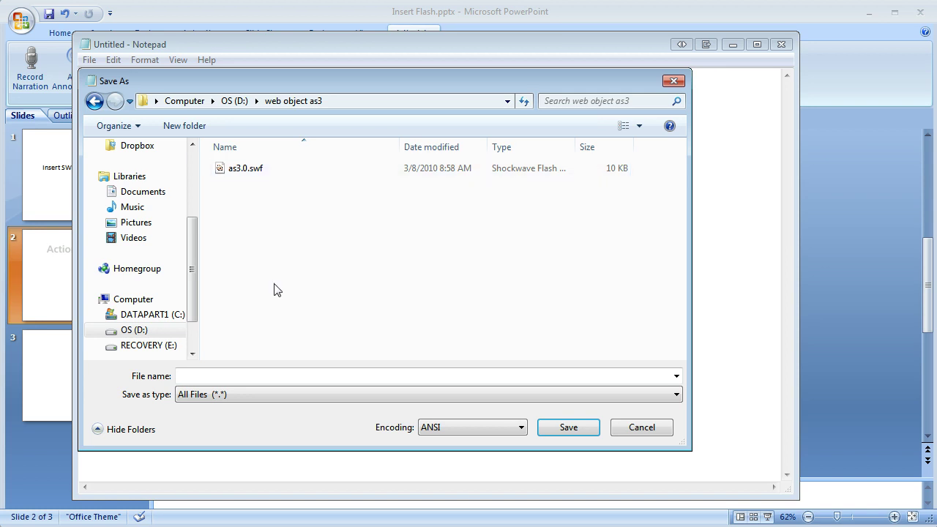
left_click(229, 377)
type("index.html")
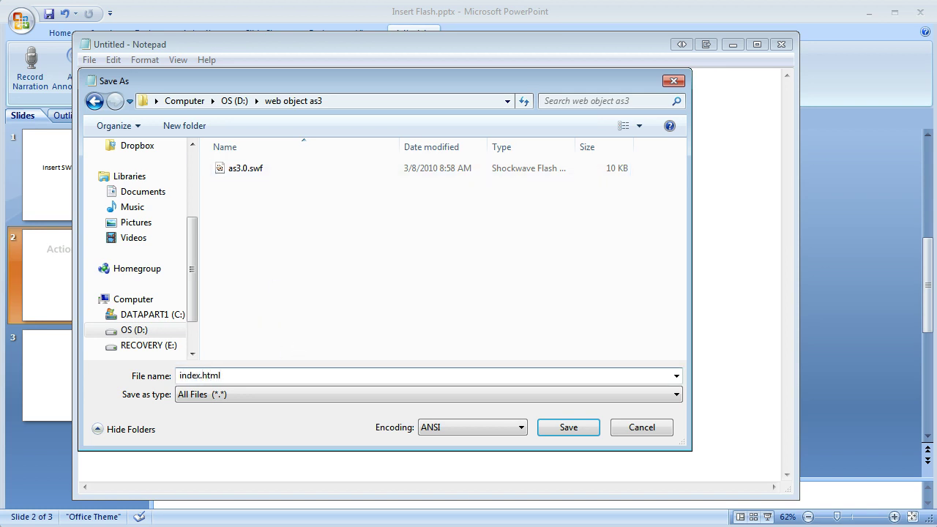
left_click(570, 427)
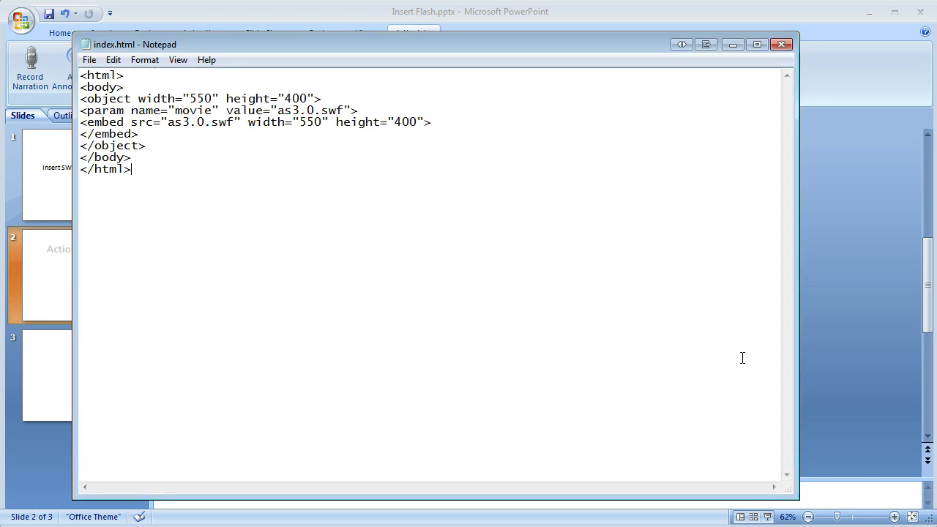
Close Notepad and check that index.html plays the spinning-logo animation in Chrome.
left_click(781, 45)
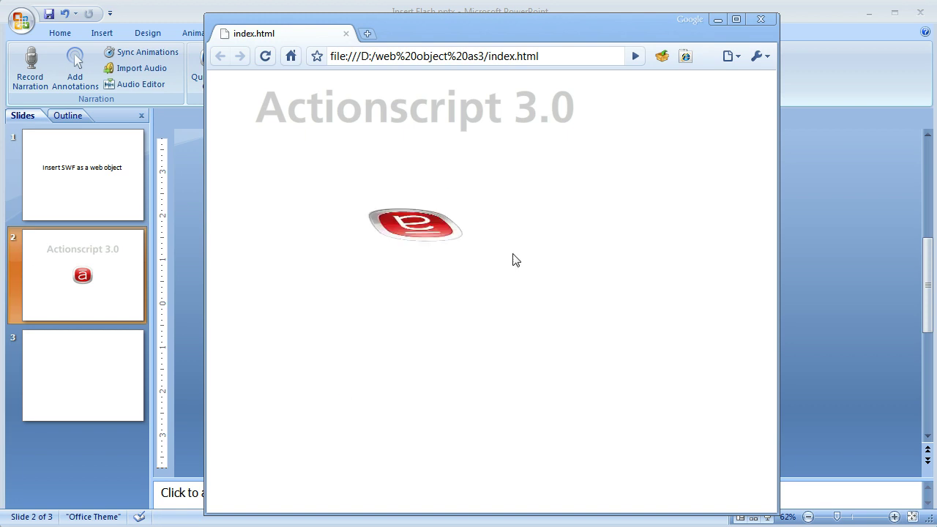
Close Chrome and, on slide 3, point a new web object at D:\web object as3.
left_click(760, 21)
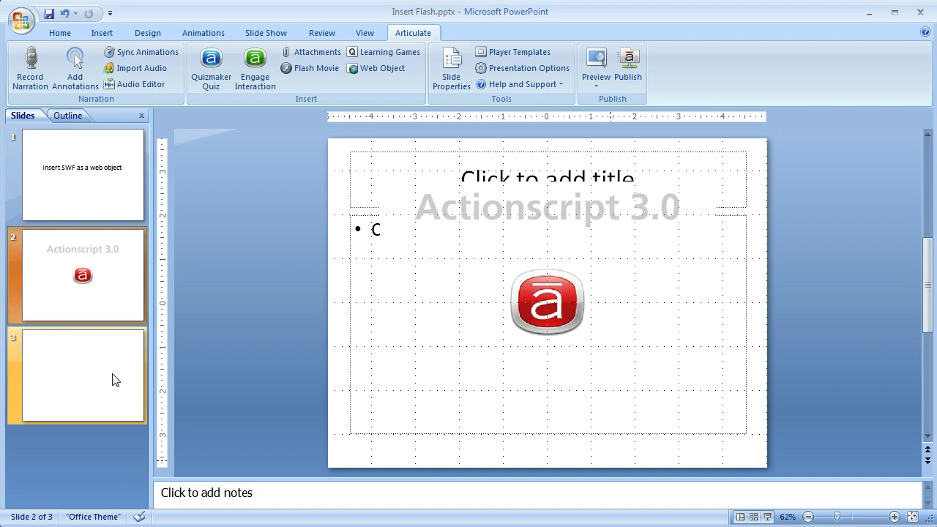
left_click(95, 388)
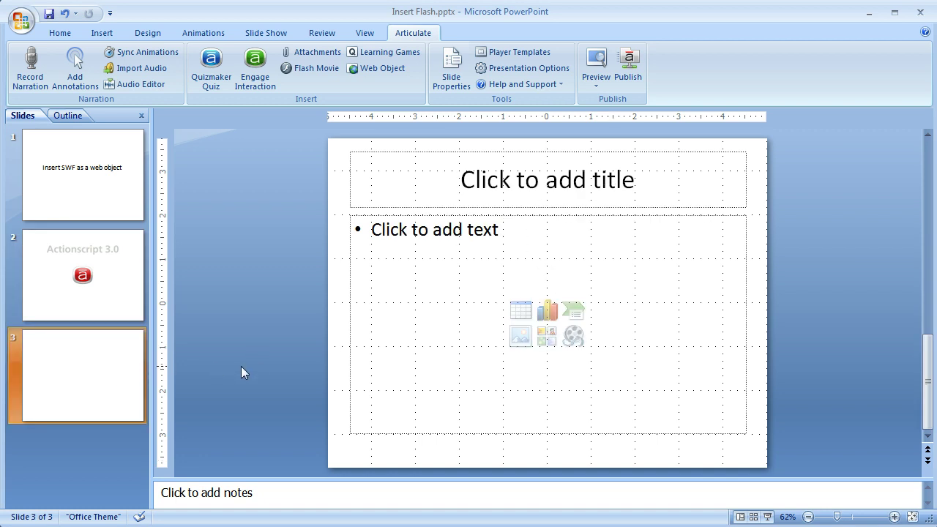
left_click(378, 67)
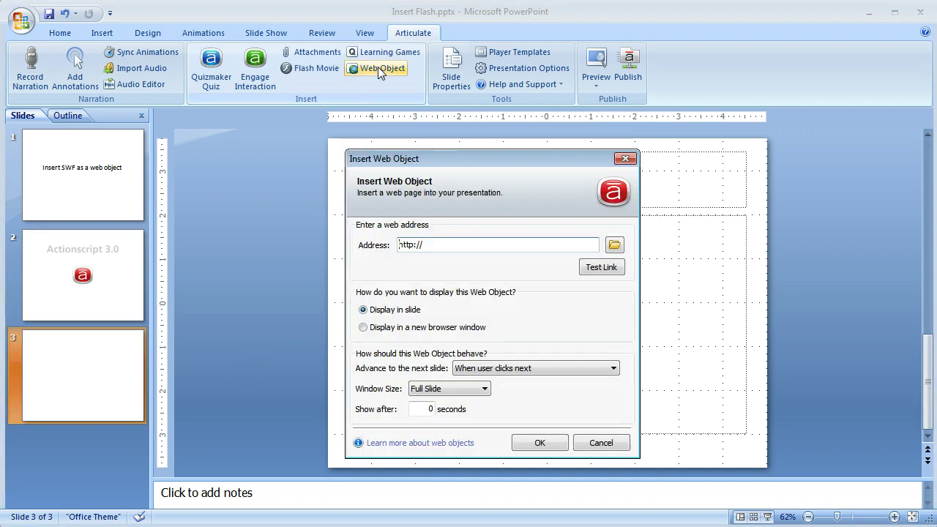
left_click(616, 248)
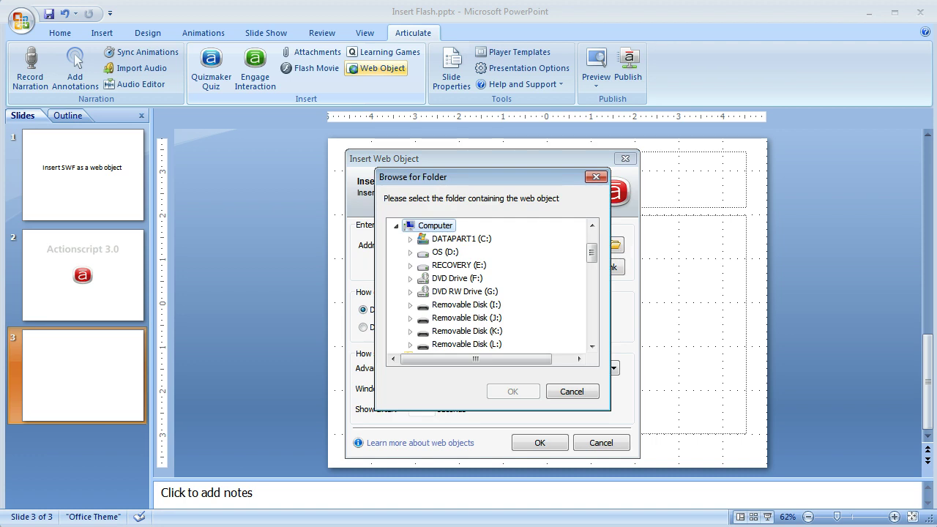
left_click(410, 252)
left_click_drag(591, 248, 587, 303)
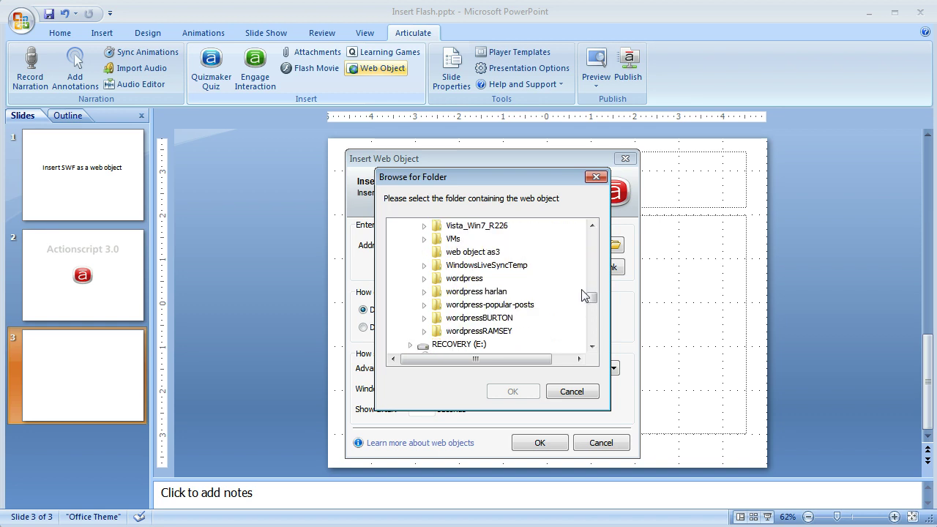
left_click(494, 253)
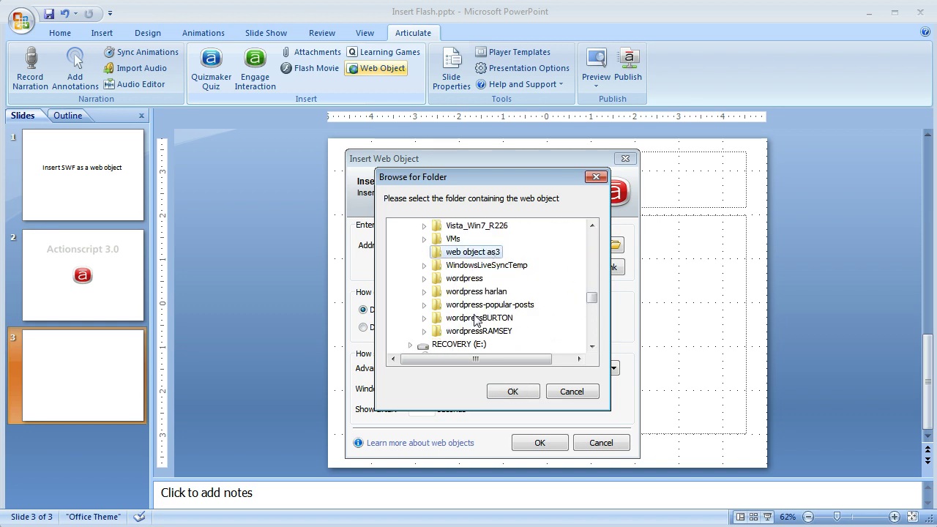
left_click(514, 393)
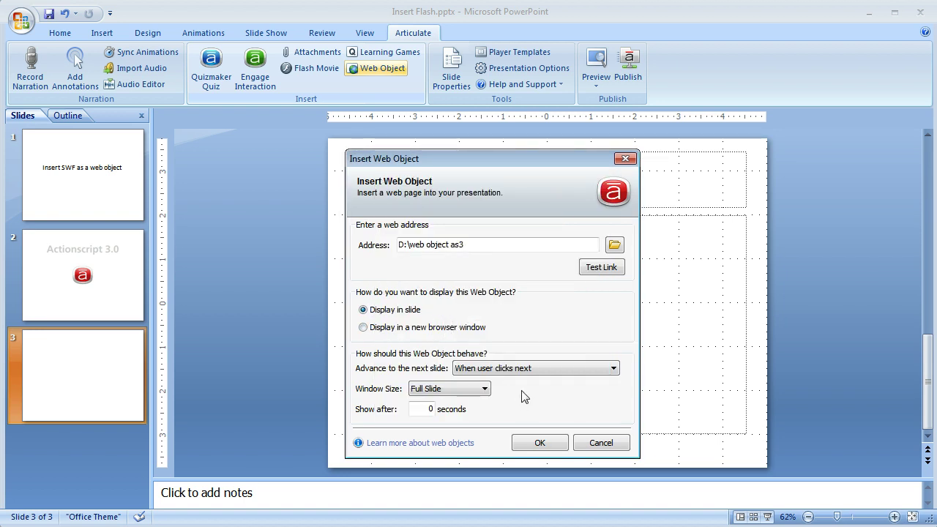
Insert the web object placeholder on slide 3 and preview that slide.
left_click(539, 444)
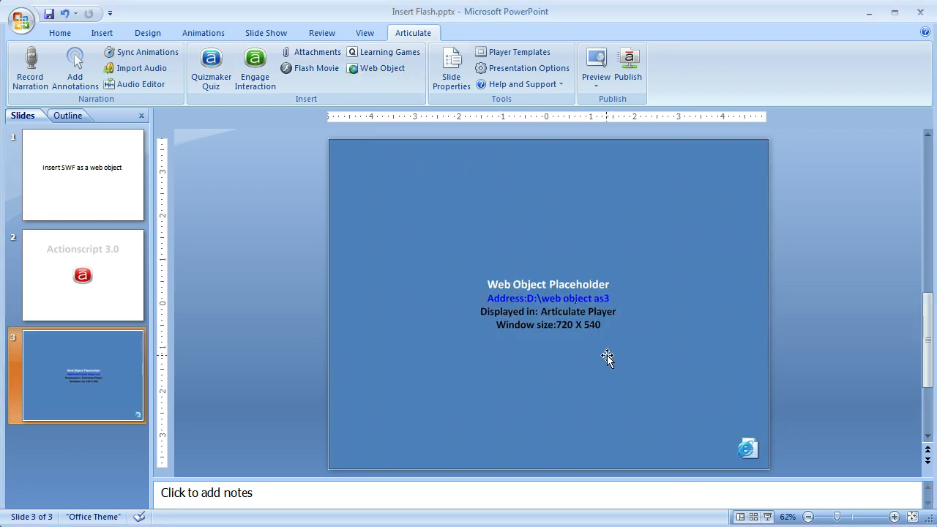
left_click(595, 82)
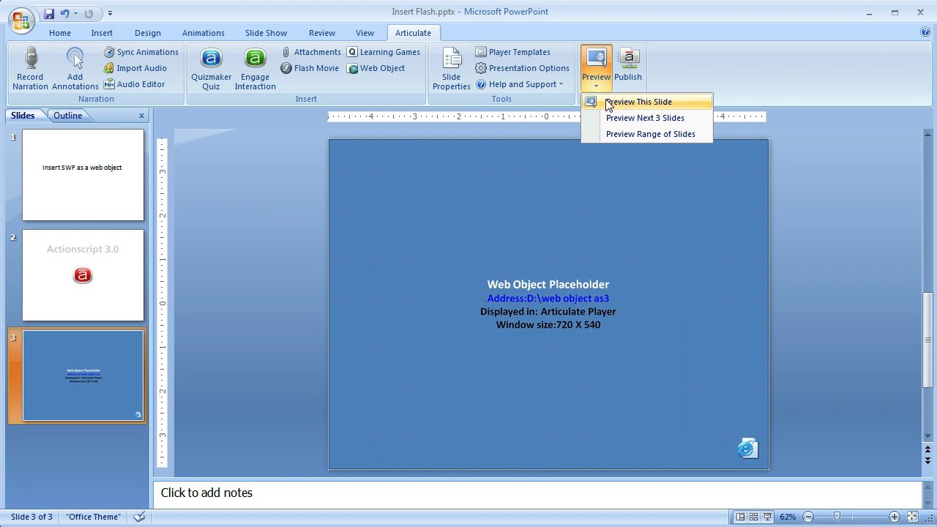
left_click(636, 102)
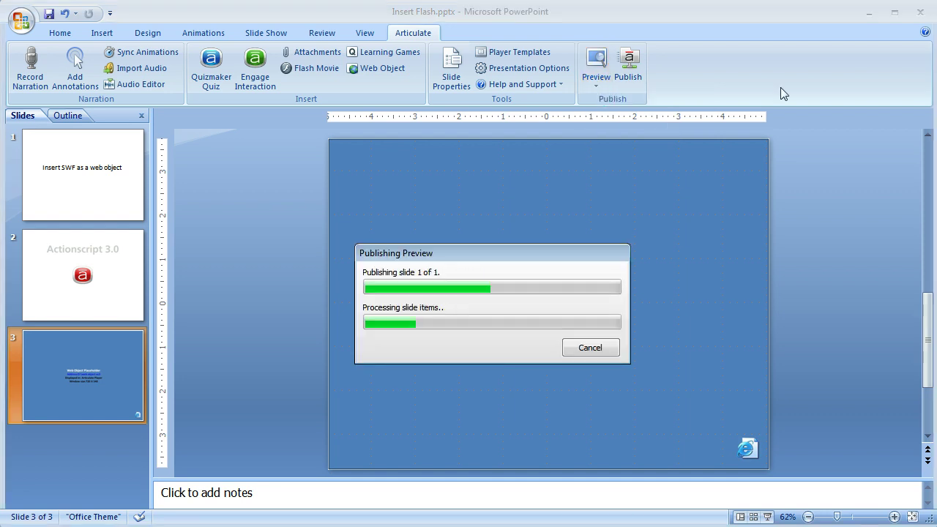